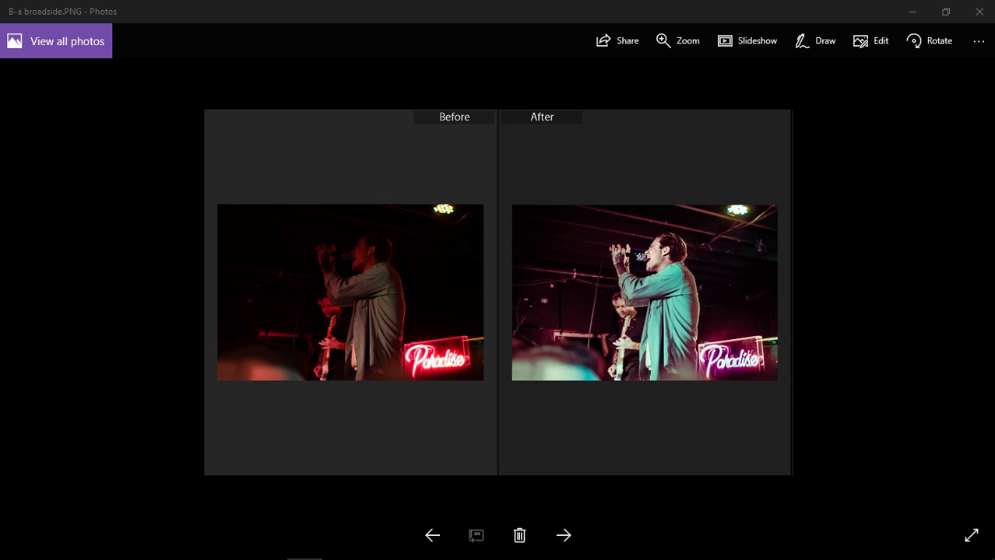
Switch from the before/after picture to Lightroom and reset all develop adjustments on DSC_5350.NEF
left_click(911, 11)
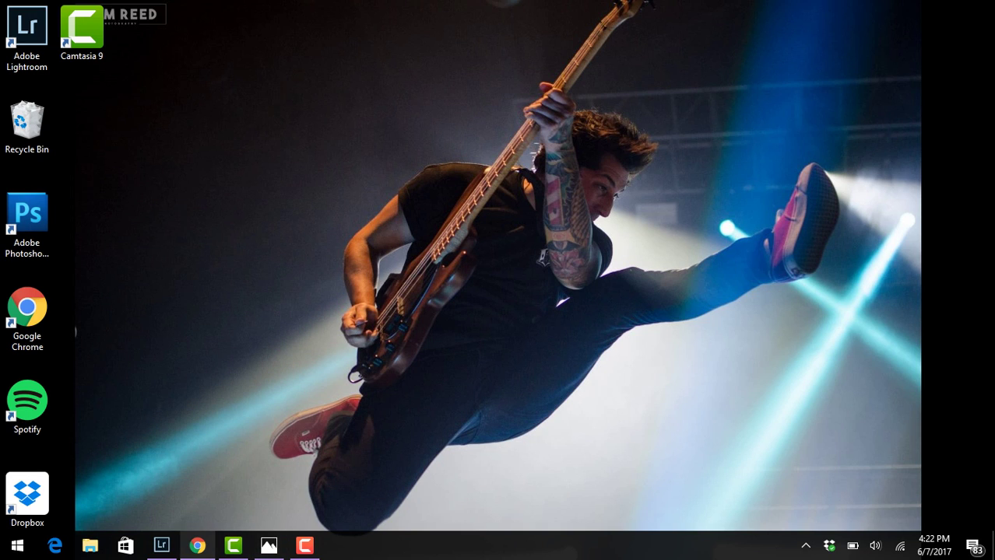
left_click(161, 546)
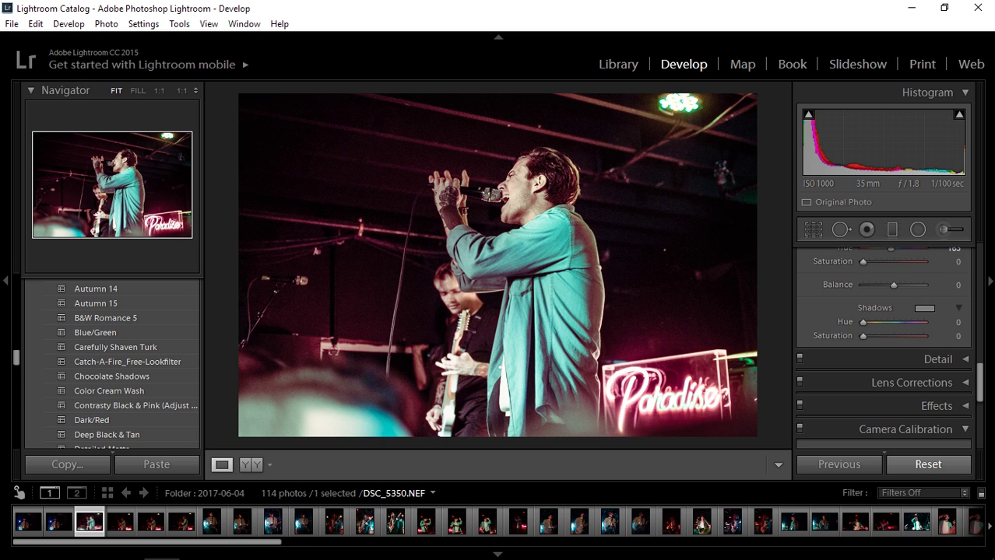
left_click(928, 464)
Set the photo's basic adjustments to clarity +33, shadows +57 and highlights +52
scroll(884, 342, "up", 6)
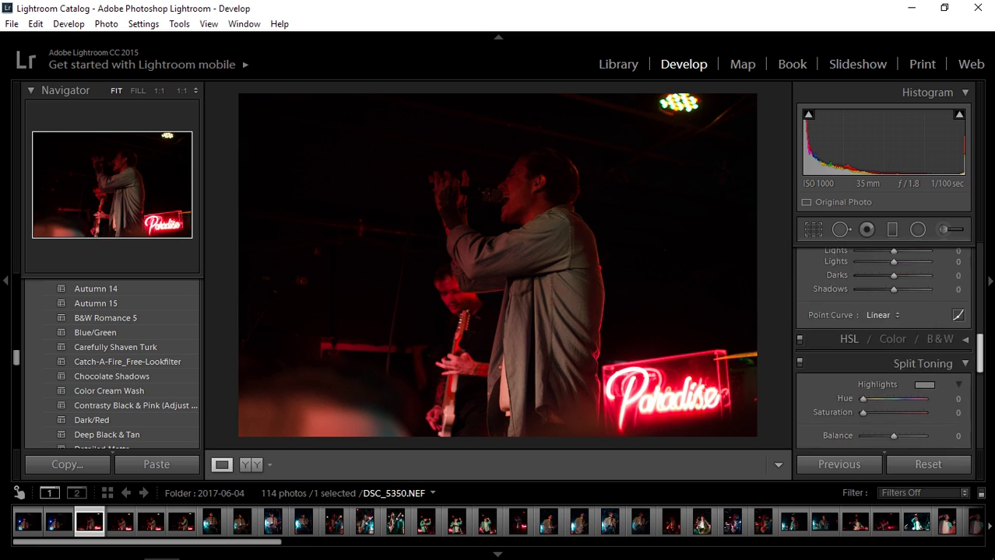
scroll(883, 342, "up", 2)
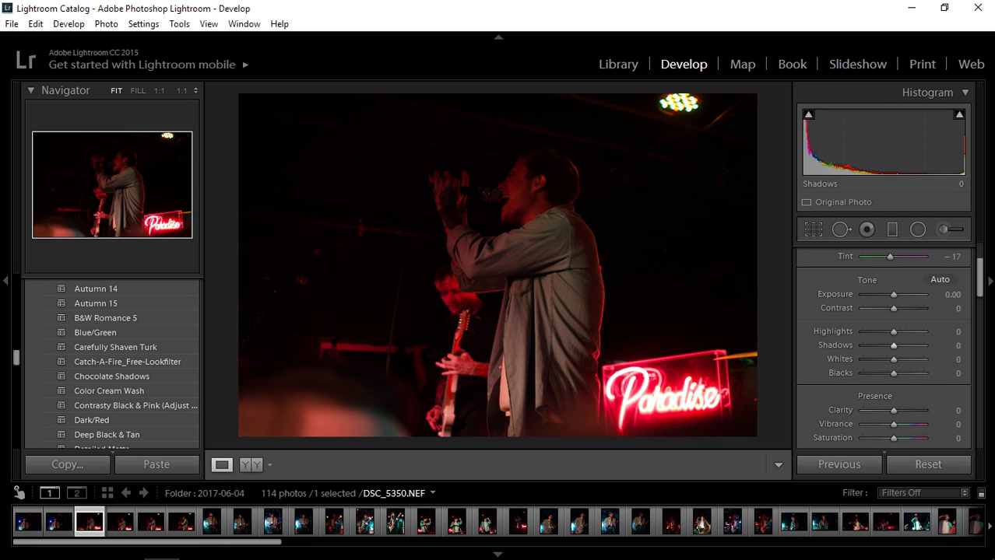
left_click_drag(893, 345, 868, 345)
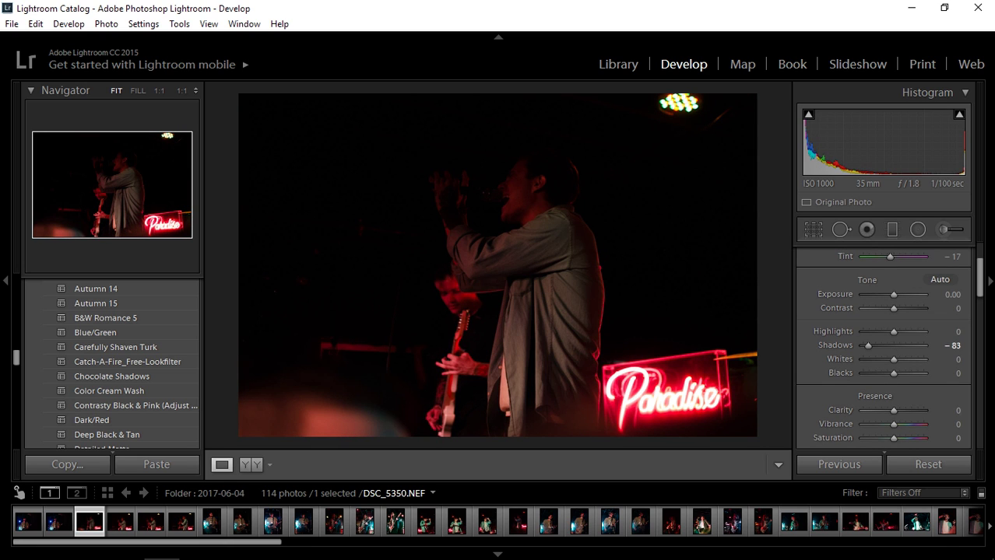
left_click_drag(893, 410, 904, 411)
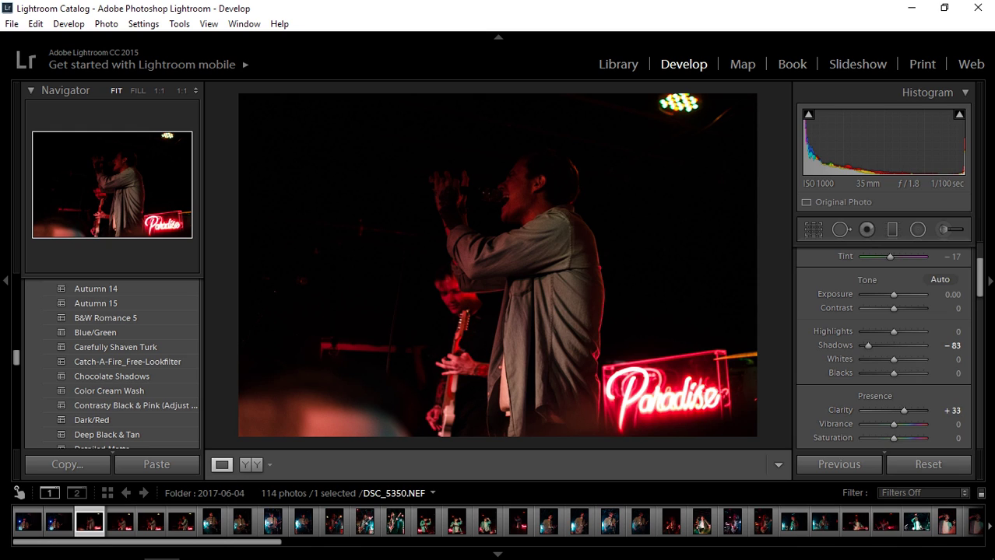
left_click_drag(867, 344, 909, 332)
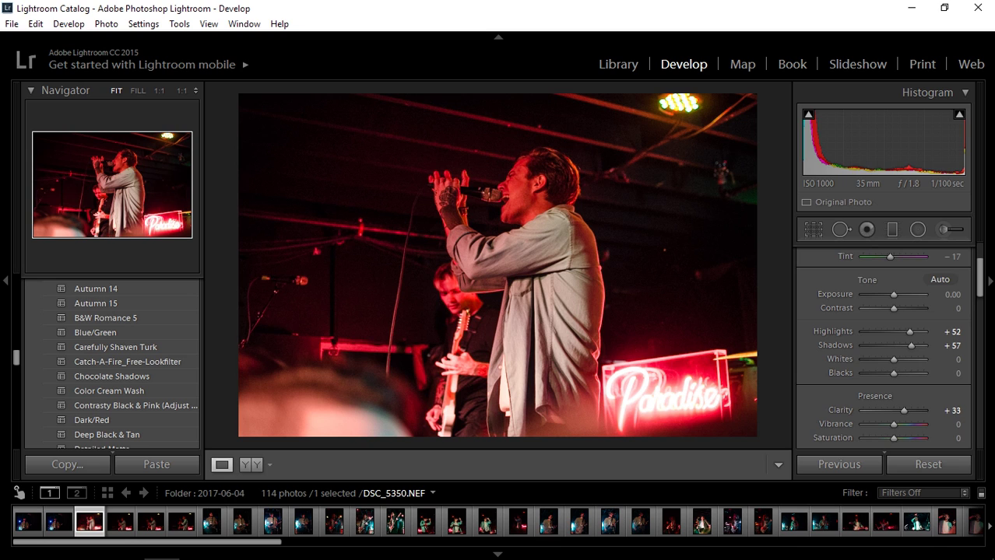
Split-tone the highlights teal with saturation 67 and a hue nudged slightly above 154
scroll(883, 350, "down", 10)
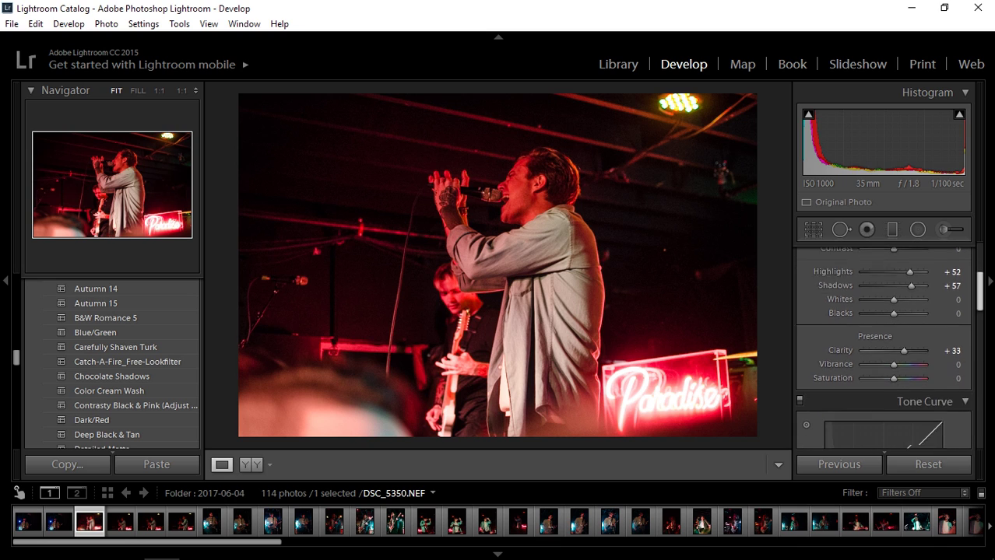
scroll(883, 351, "down", 4)
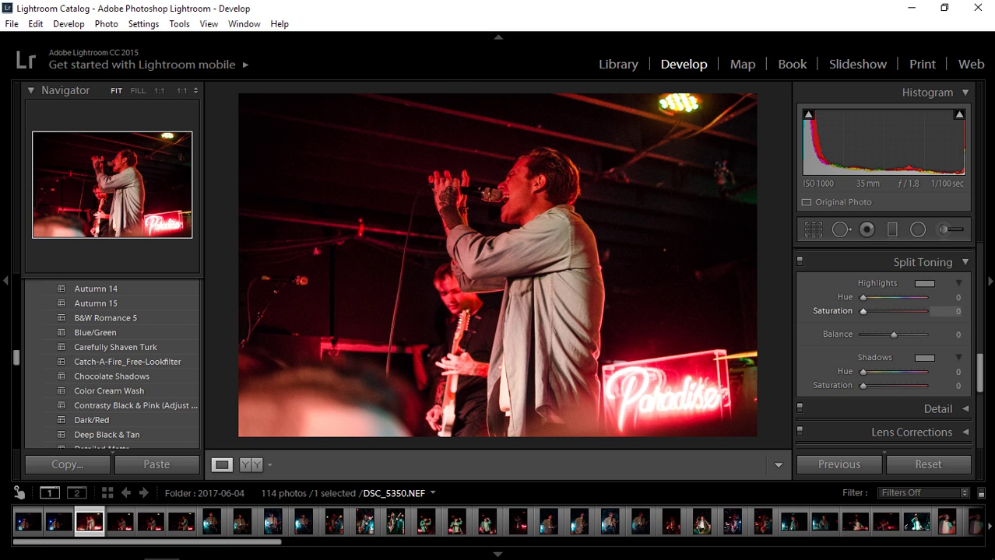
left_click_drag(862, 311, 924, 310)
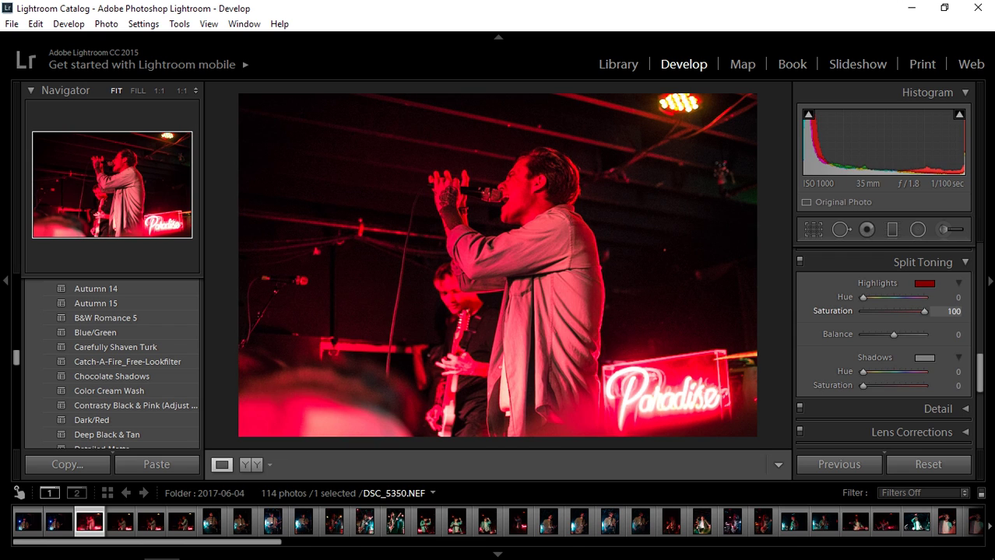
left_click_drag(923, 310, 904, 310)
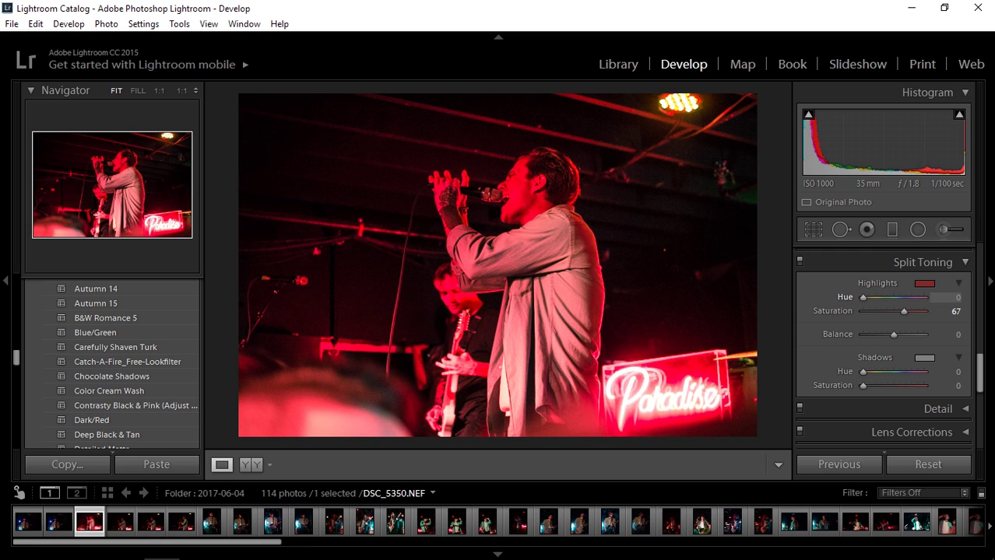
left_click_drag(863, 298, 888, 297)
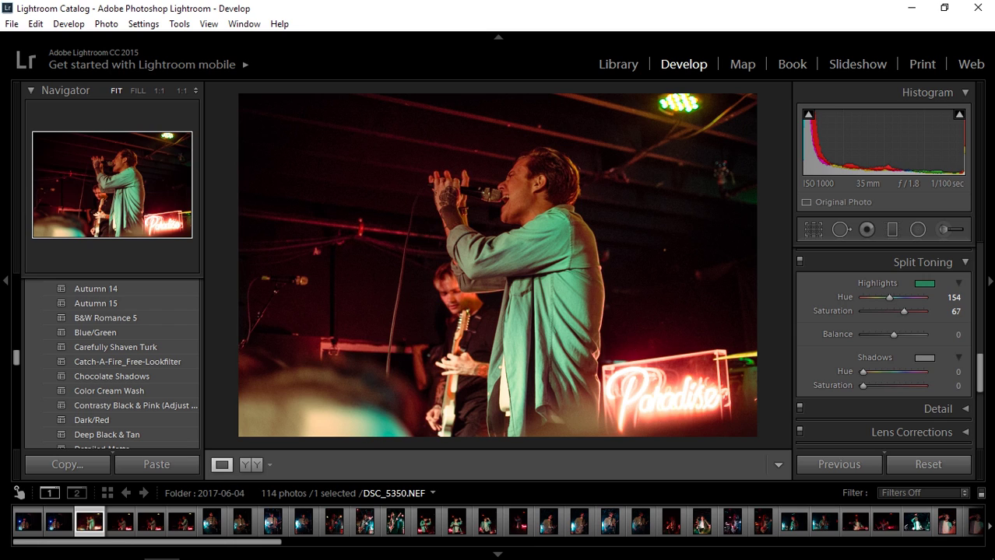
key("Up")
key("Up")
key("Up")
key("Up")
key("Up")
Lower the red primary saturation to -36 in the camera calibration
scroll(884, 346, "down", 5)
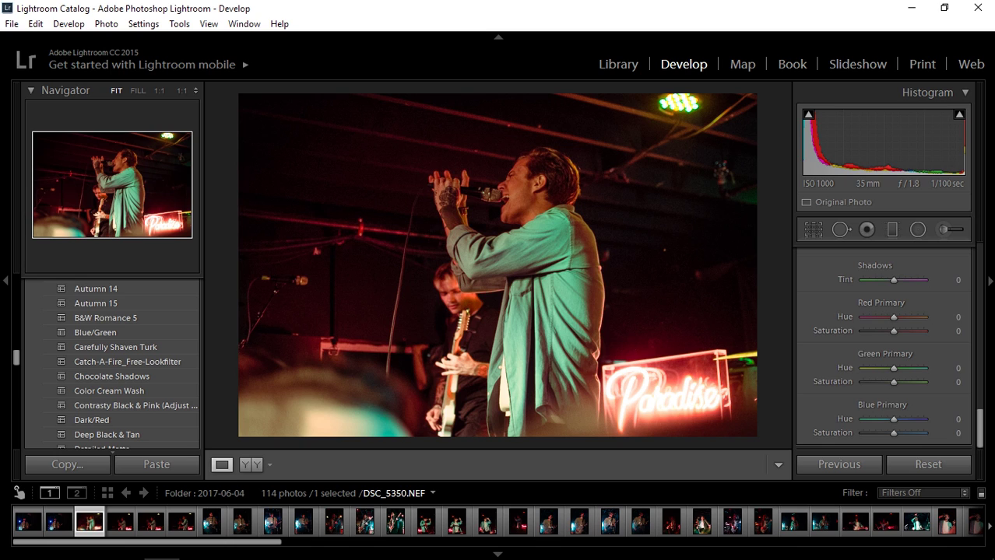
left_click_drag(955, 331, 928, 330)
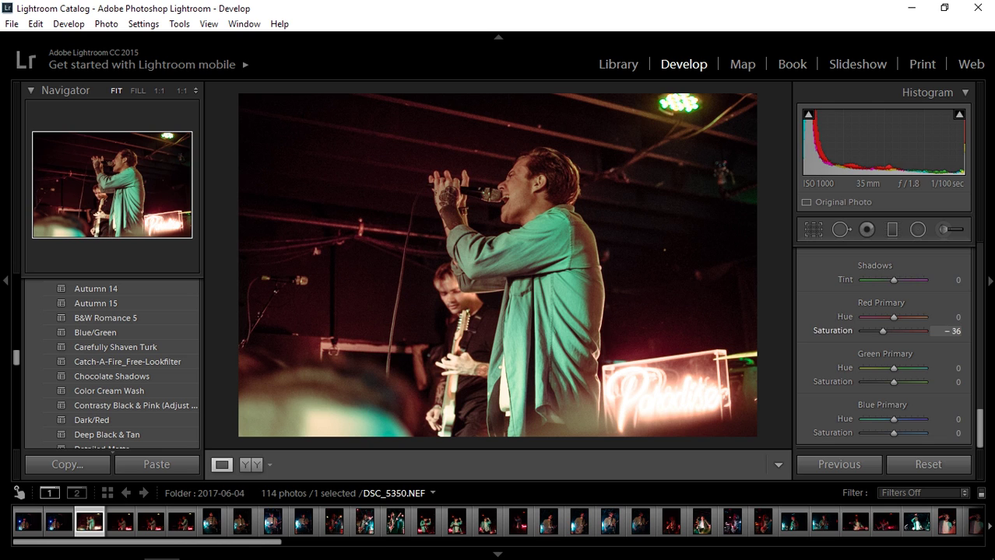
Raise the photo's exposure to +0.36 and contrast to +17
scroll(883, 350, "up", 1)
scroll(883, 351, "up", 10)
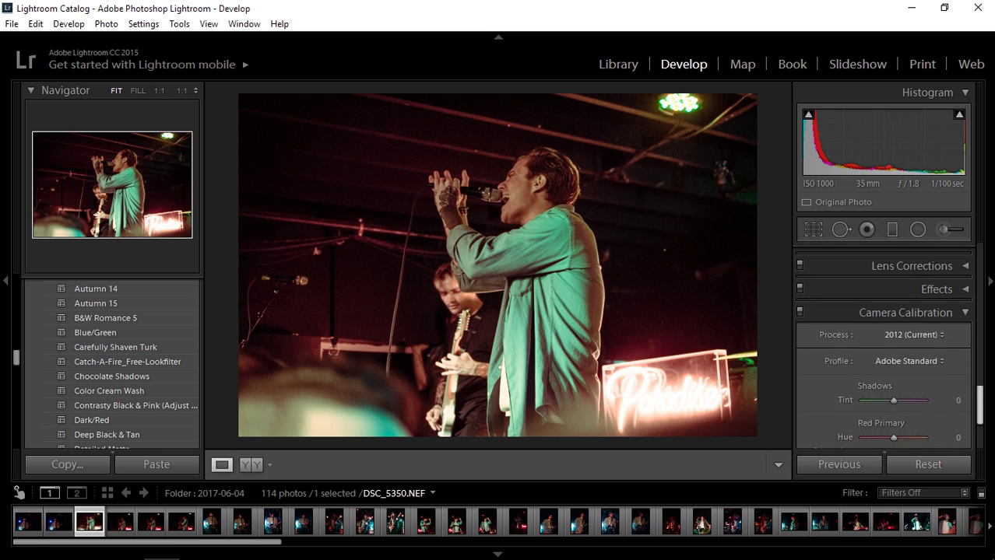
scroll(883, 350, "up", 4)
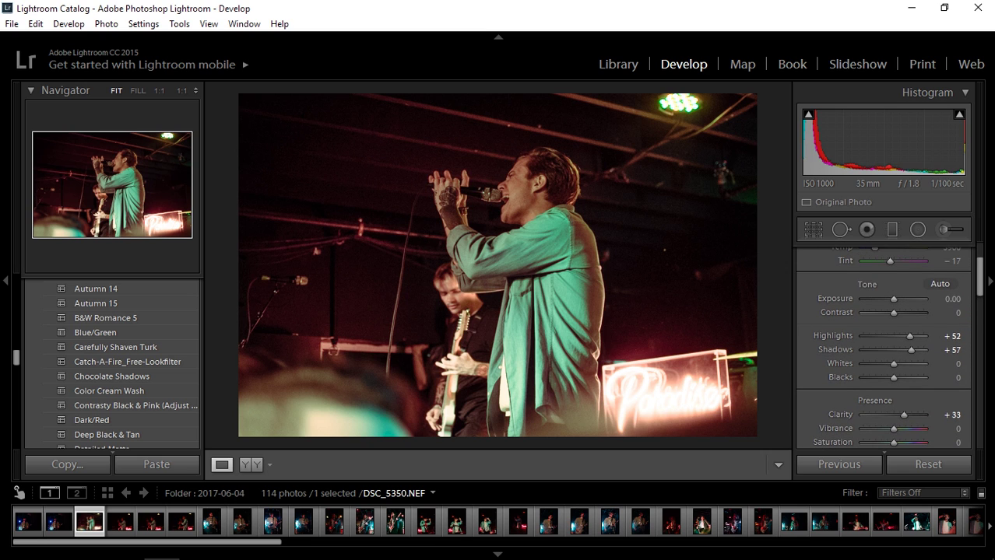
left_click_drag(893, 298, 896, 299)
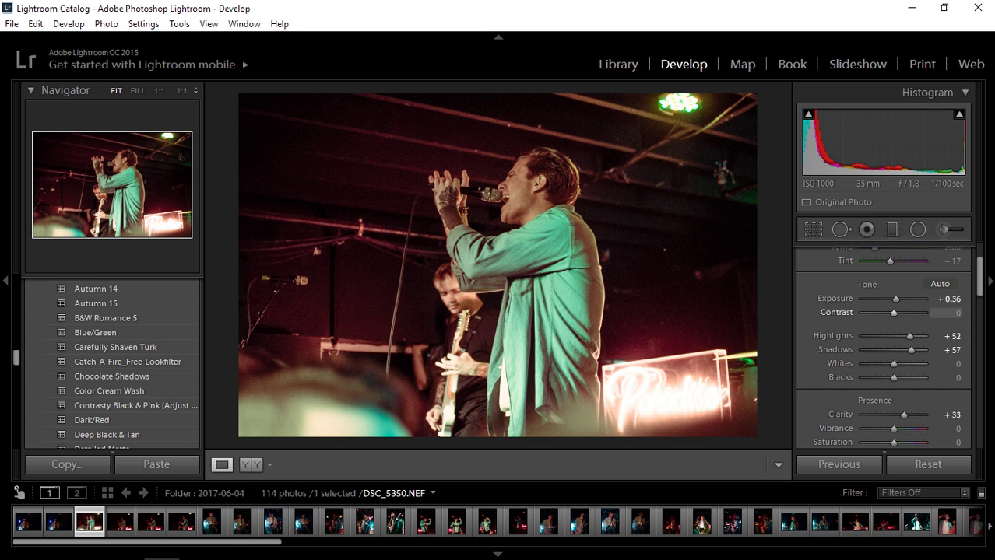
left_click_drag(894, 313, 899, 313)
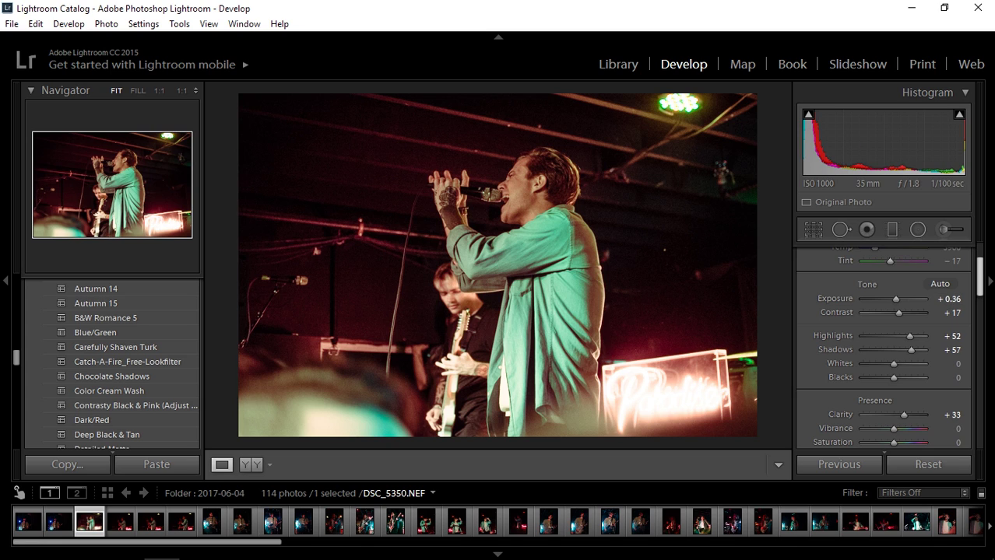
Cool the white balance to temperature 3310 with tint +7, and set highlights to +55
scroll(883, 349, "up", 3)
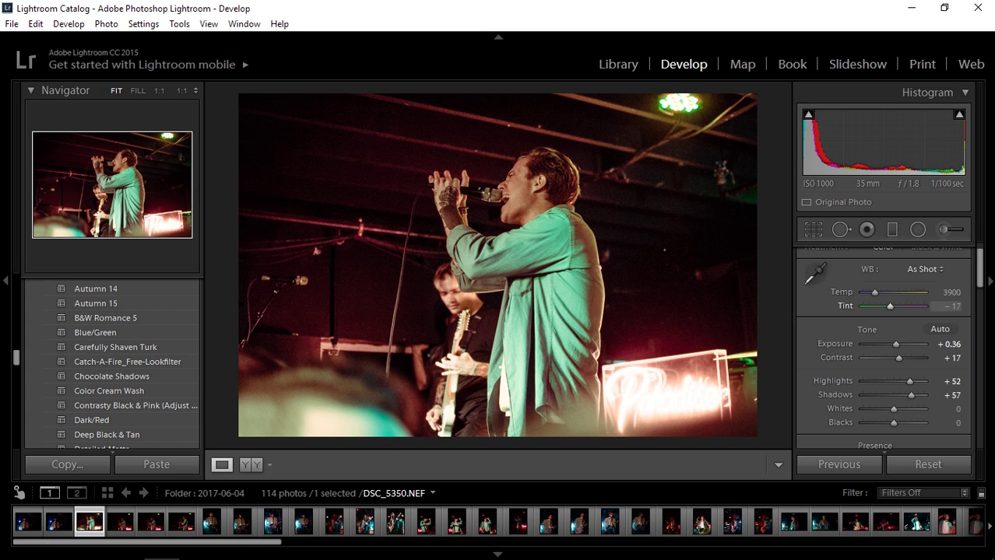
left_click_drag(874, 293, 871, 293)
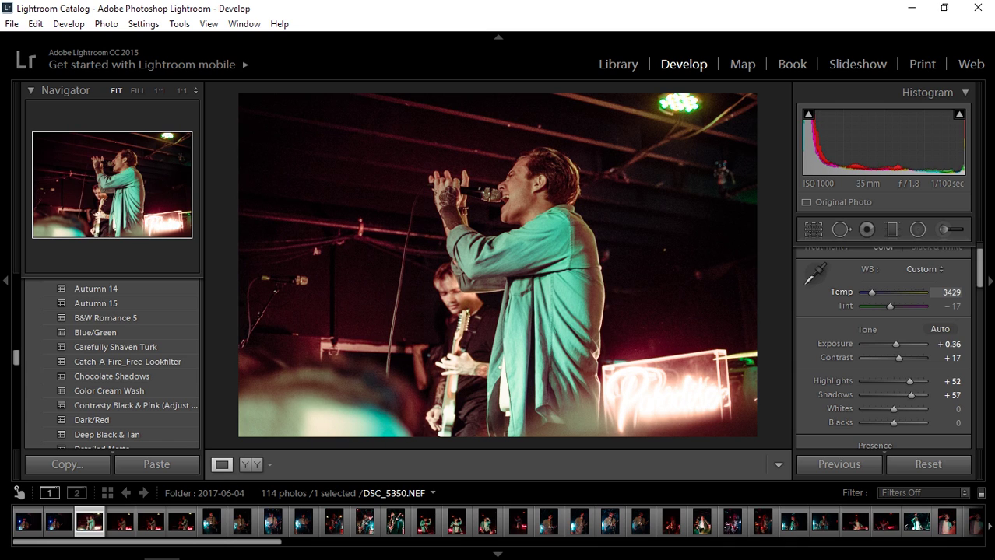
left_click_drag(871, 293, 871, 293)
left_click_drag(889, 307, 894, 306)
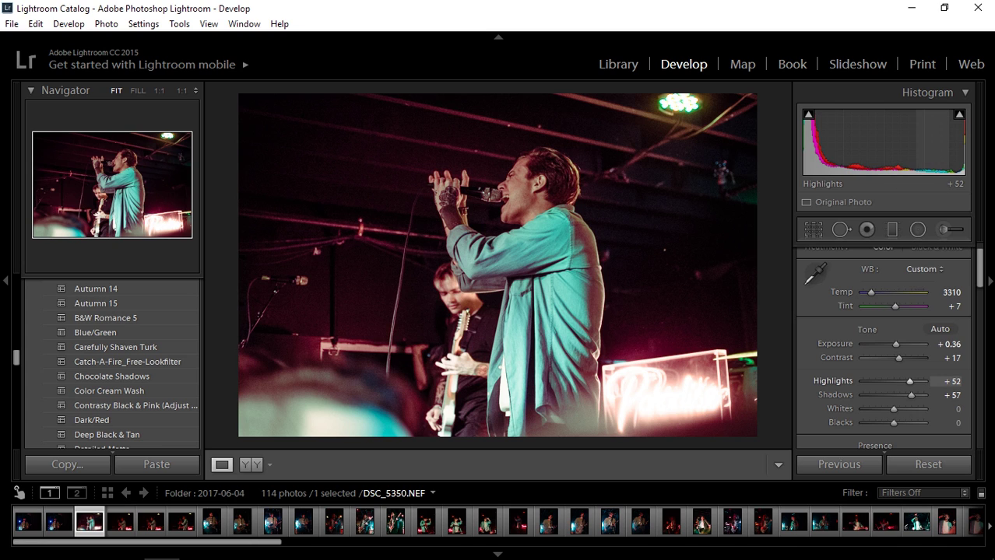
left_click_drag(951, 381, 953, 381)
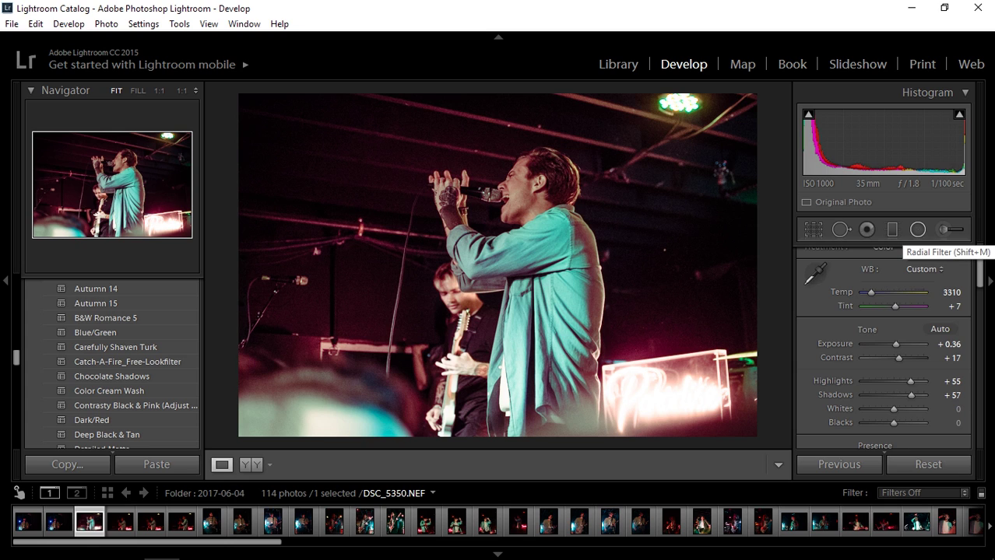
Add an elliptical radial filter fitted around the neon Paradise sign
left_click(917, 230)
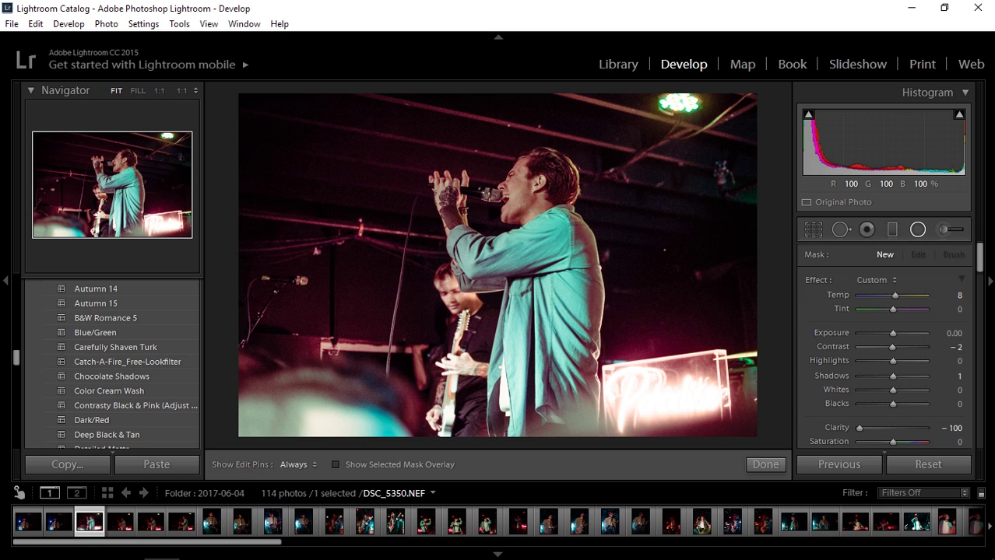
left_click_drag(598, 368, 670, 392)
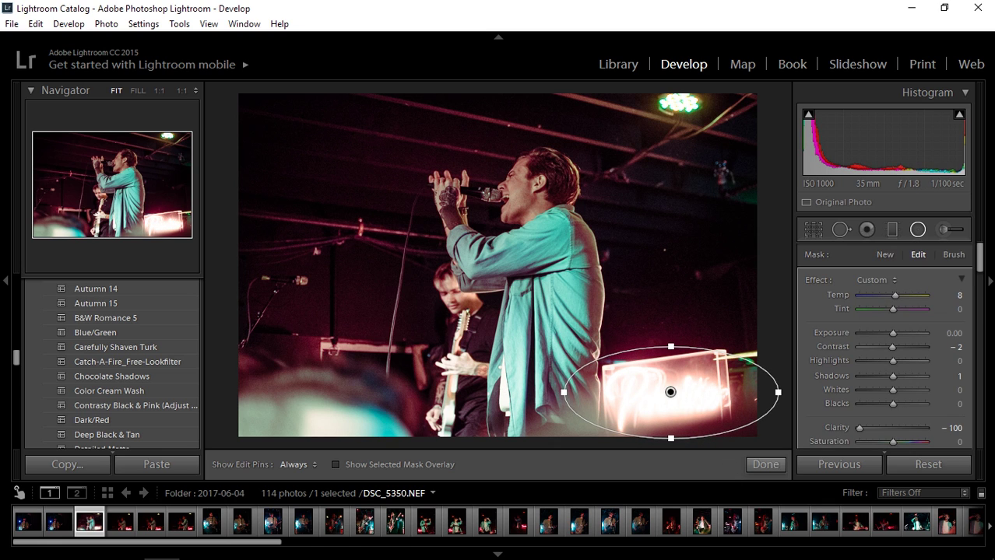
left_click_drag(778, 392, 753, 393)
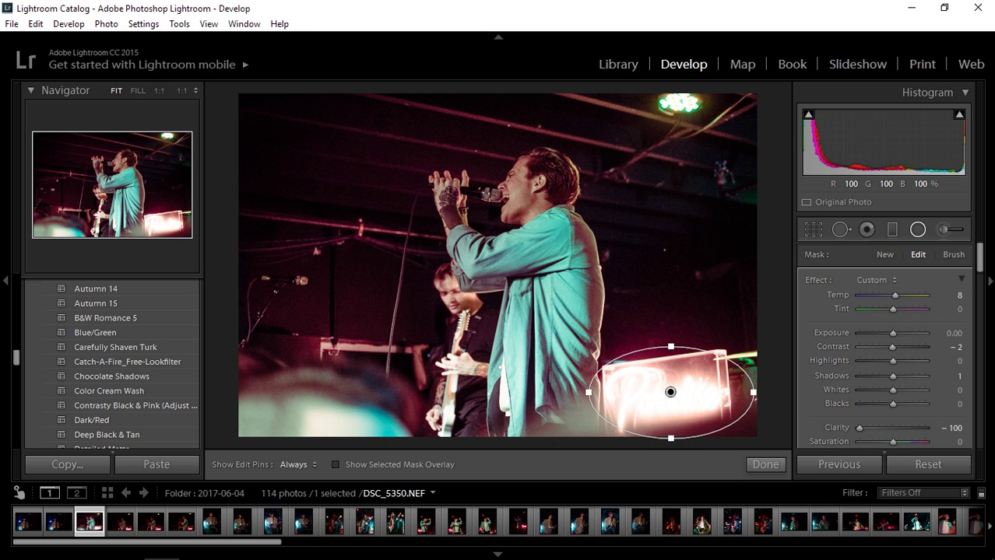
left_click_drag(670, 392, 663, 392)
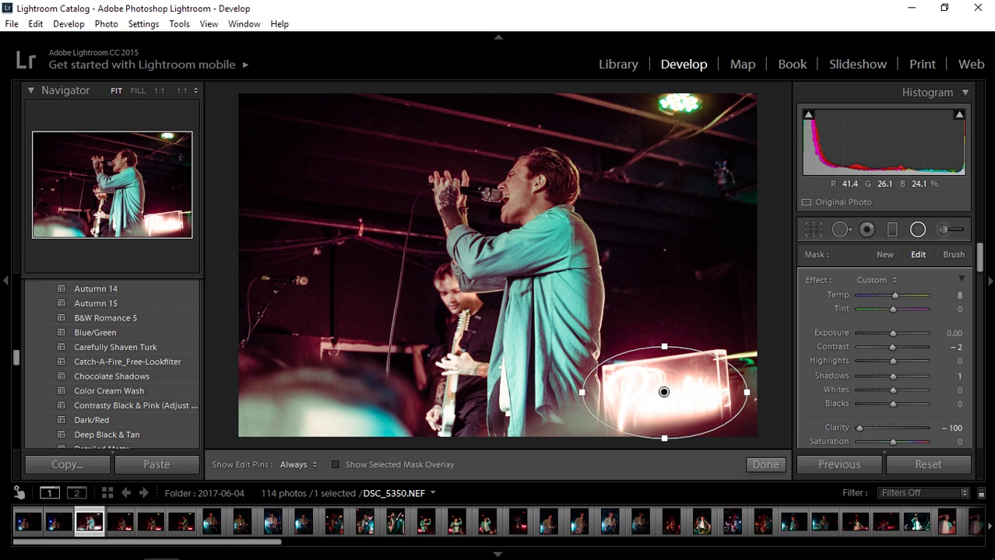
Set the sign's radial filter to clarity 32, highlights -67, tint 76, temperature 0 and saturation 23, shift it slightly down and finish
left_click_drag(859, 428, 901, 428)
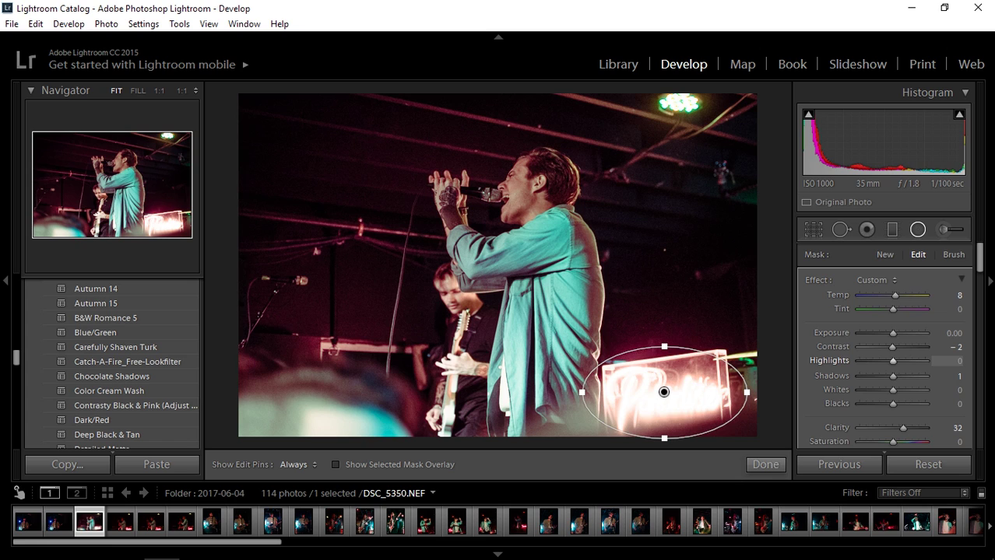
left_click_drag(893, 361, 867, 360)
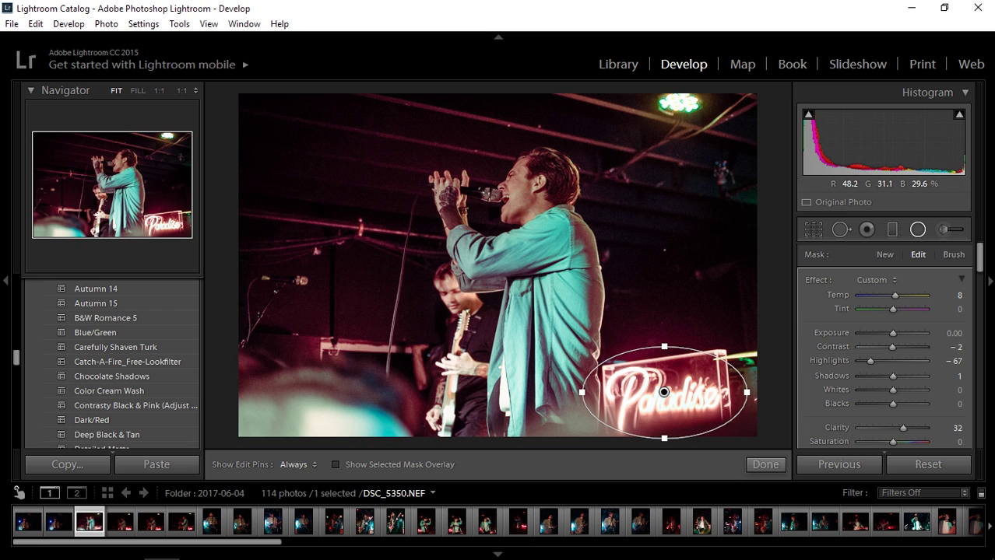
left_click_drag(892, 309, 897, 309)
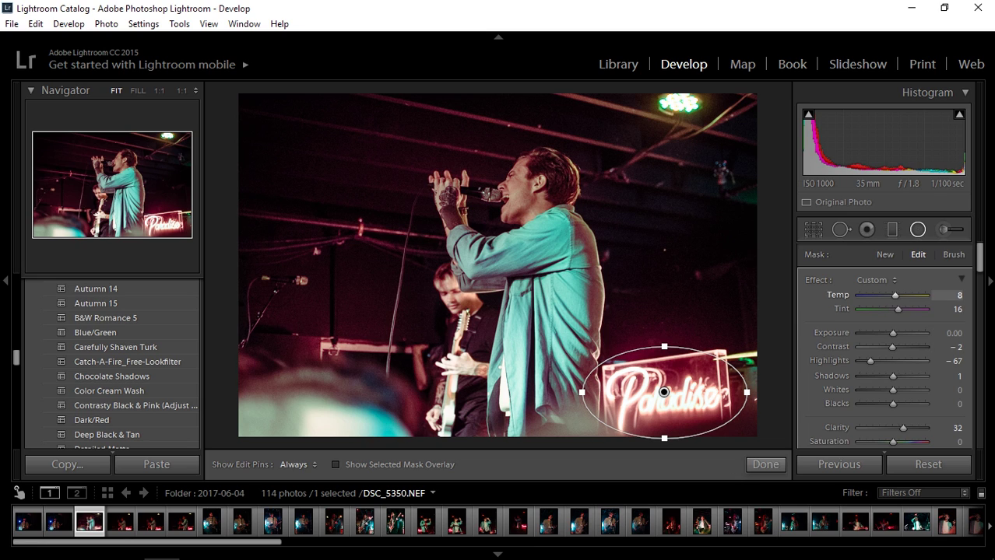
left_click_drag(897, 309, 918, 309)
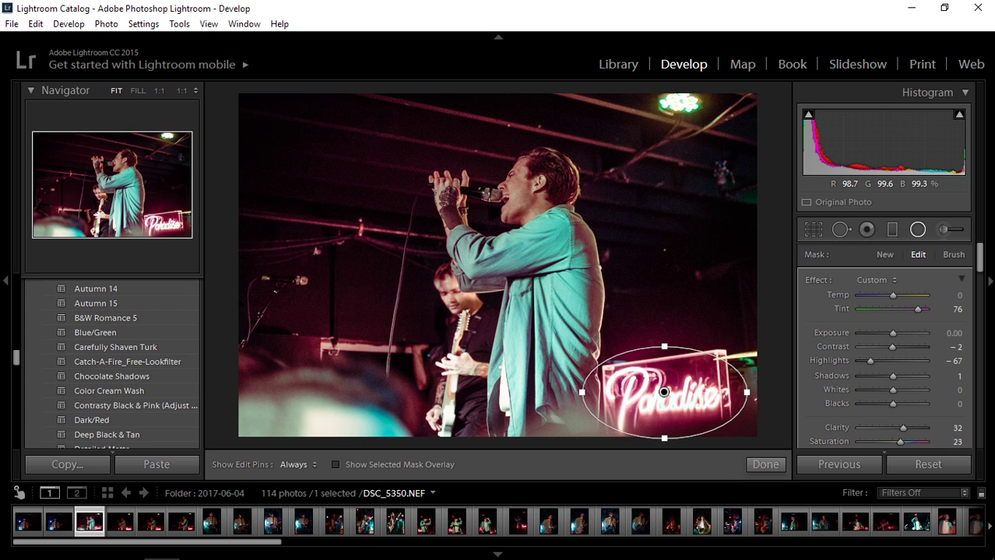
left_click_drag(663, 393, 663, 400)
left_click(765, 464)
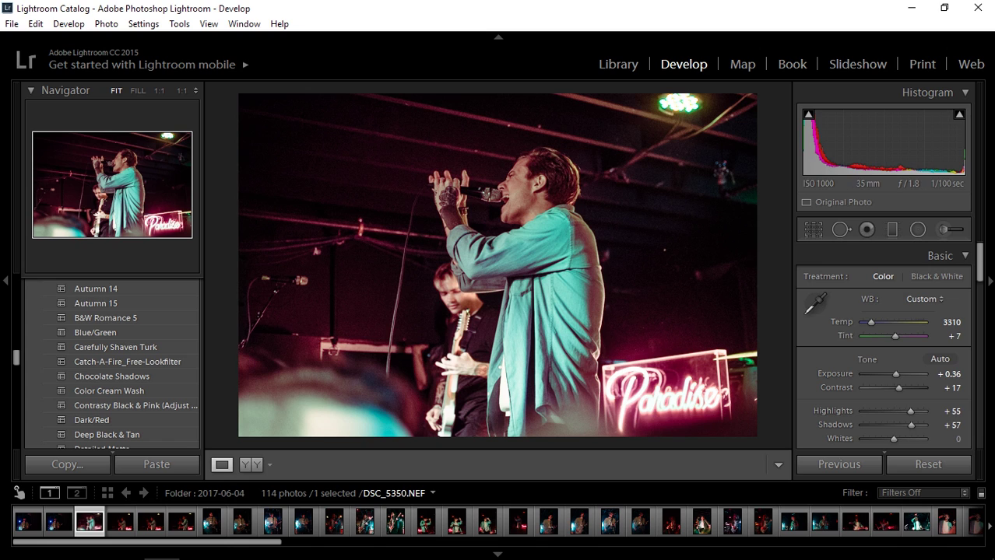
Add a new circular radial filter centred on the singer's head
left_click(917, 230)
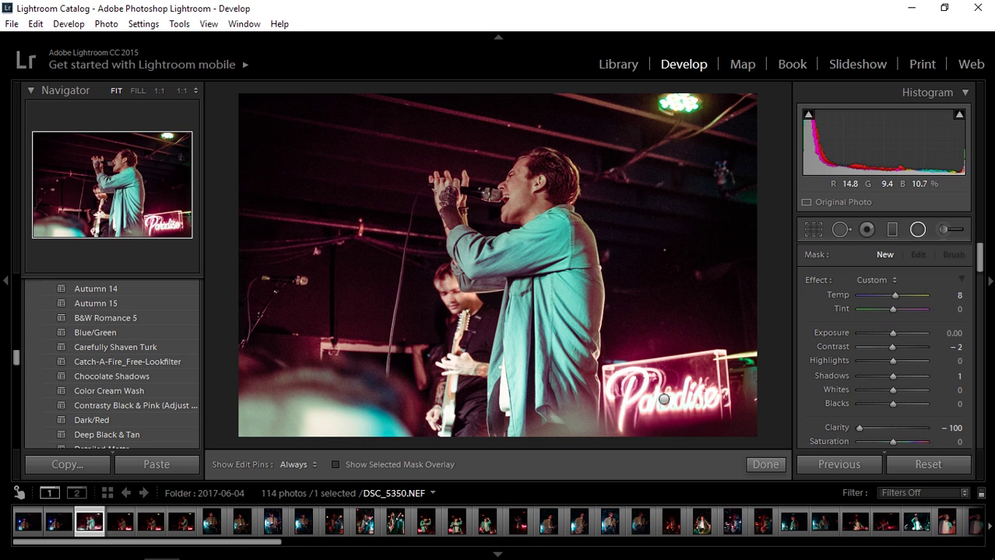
left_click_drag(494, 165, 543, 215)
left_click_drag(494, 165, 535, 189)
Set the head's radial filter to clarity 32, highlights 76 and temperature 1, and shift it slightly toward the face
left_click(951, 428)
type("32")
key("Return")
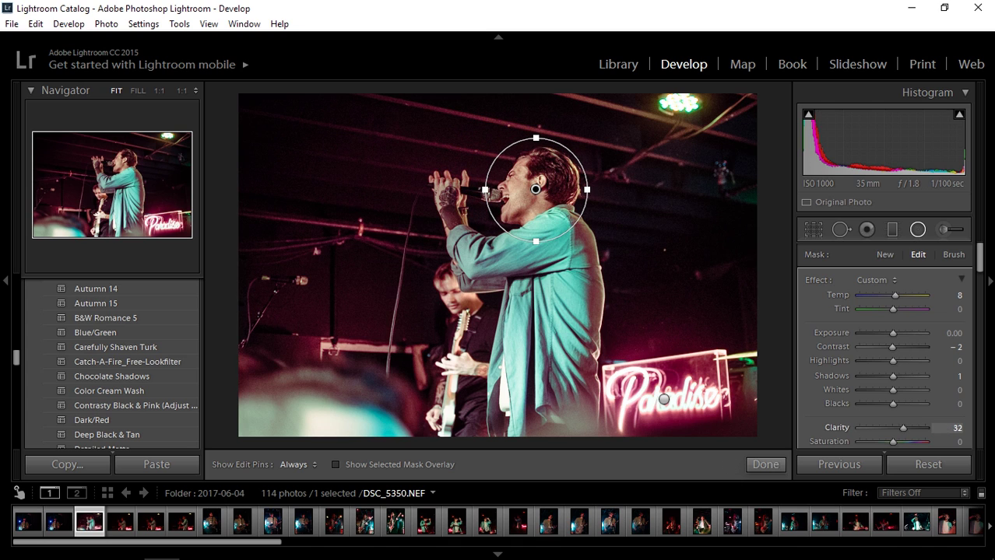
left_click_drag(892, 361, 918, 361)
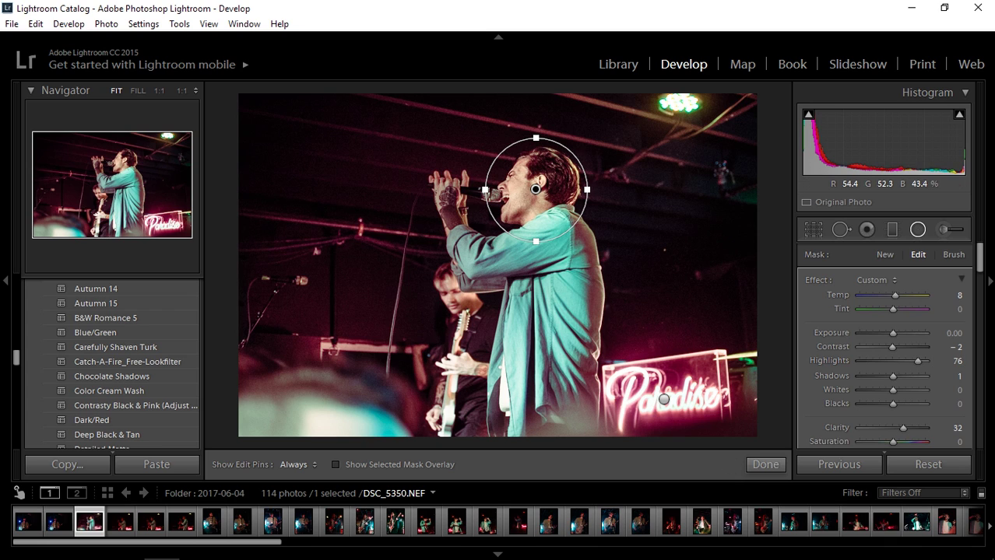
left_click_drag(535, 189, 530, 188)
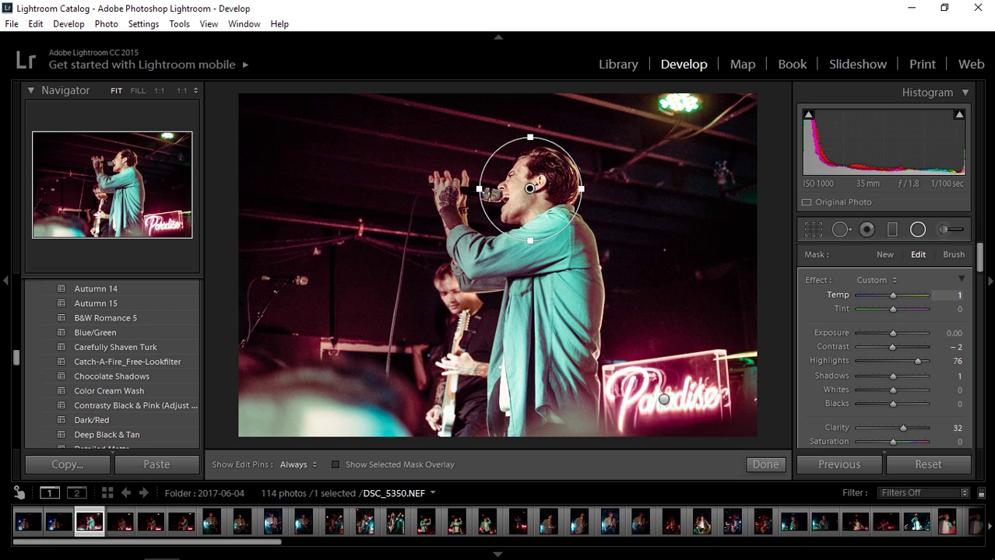
Slightly reduce the height of the radial filter around the singer's head and finish the radial filter editing
left_click_drag(530, 241, 530, 235)
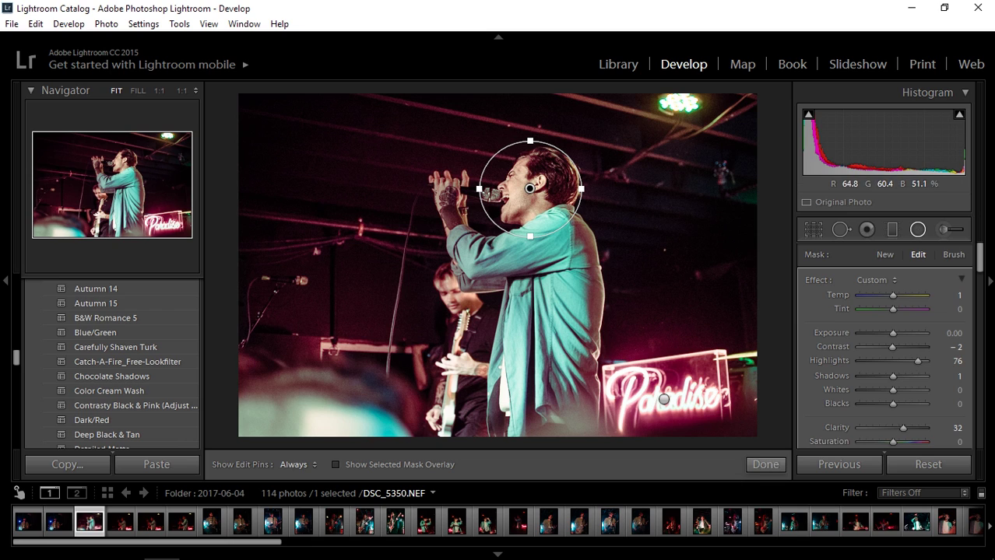
left_click(765, 465)
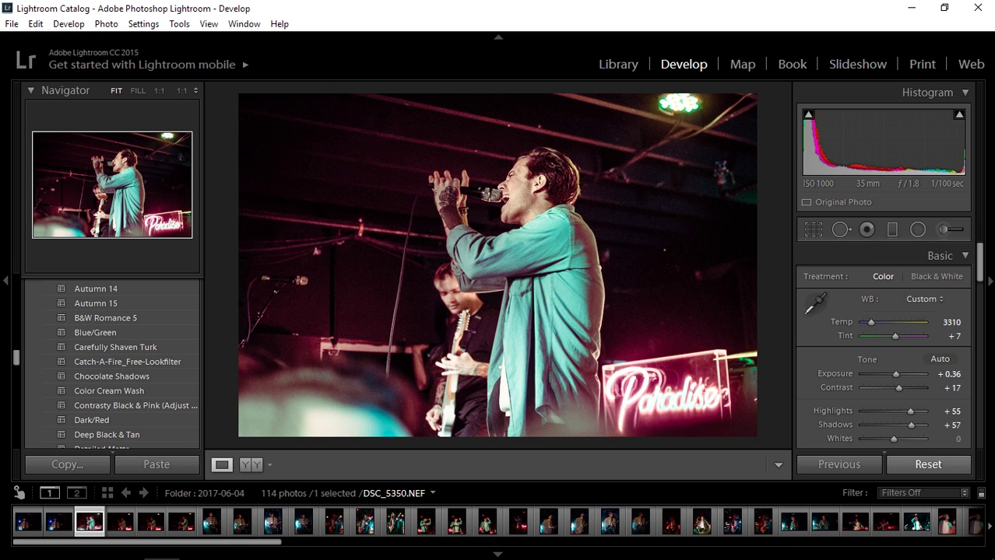
Reset all of the photo's develop settings to compare with the unedited original, and undo the reset
left_click(927, 464)
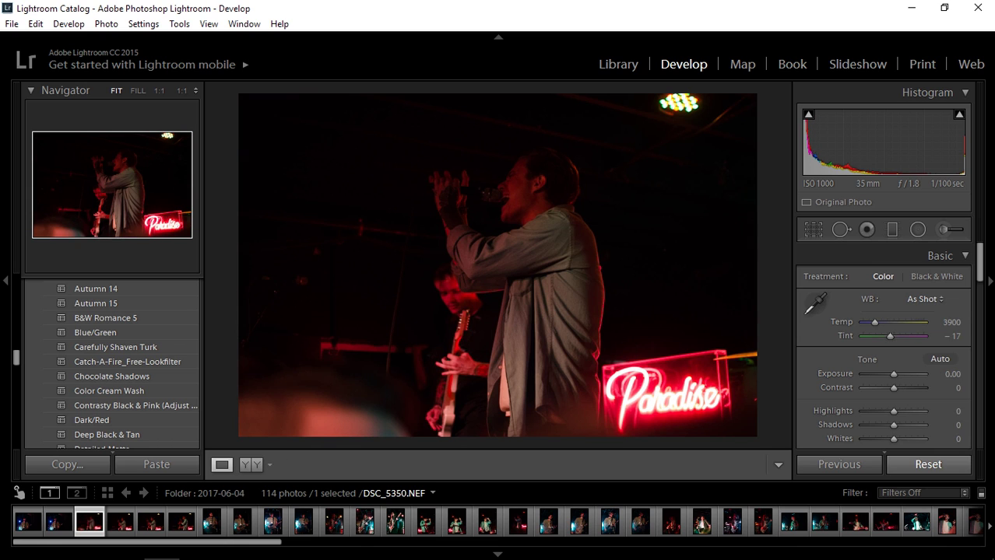
key("ctrl+z")
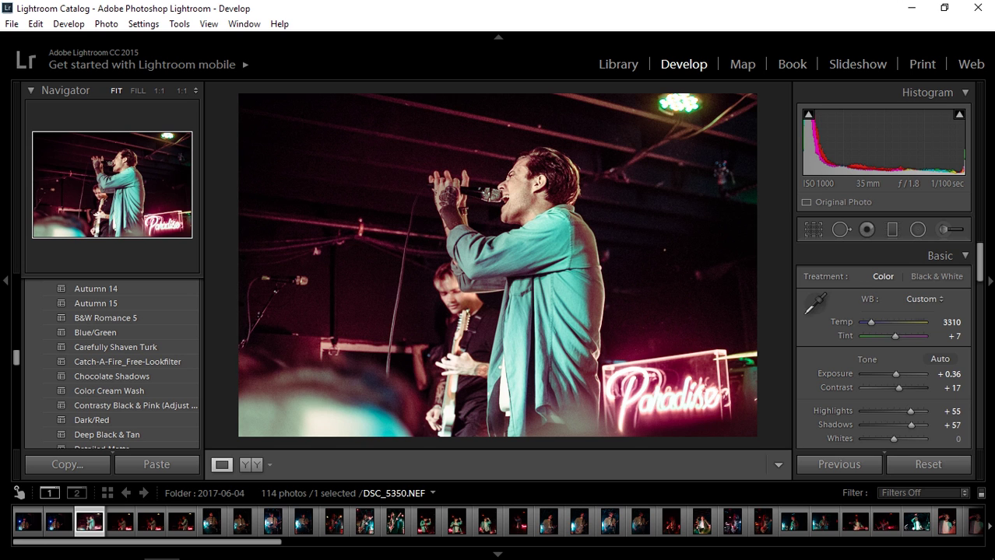
Minimize Lightroom and switch to the Photos app to view the before-and-after comparison image B-a broadside.PNG
left_click(908, 7)
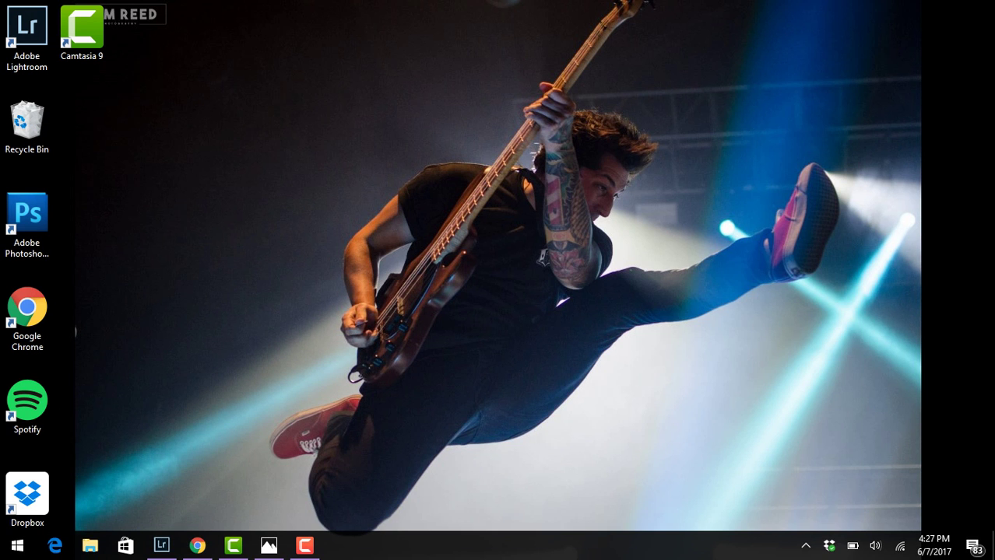
left_click(268, 545)
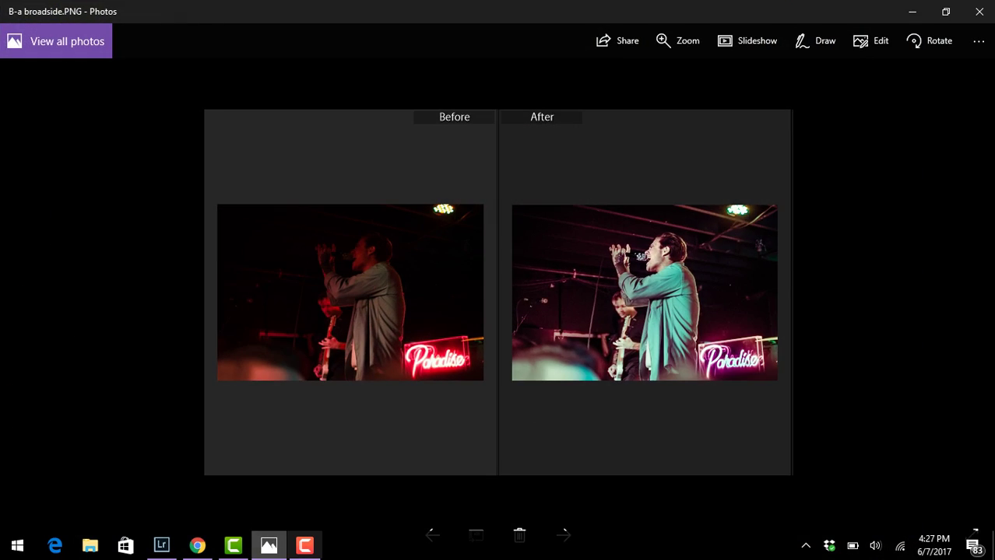
left_click(304, 546)
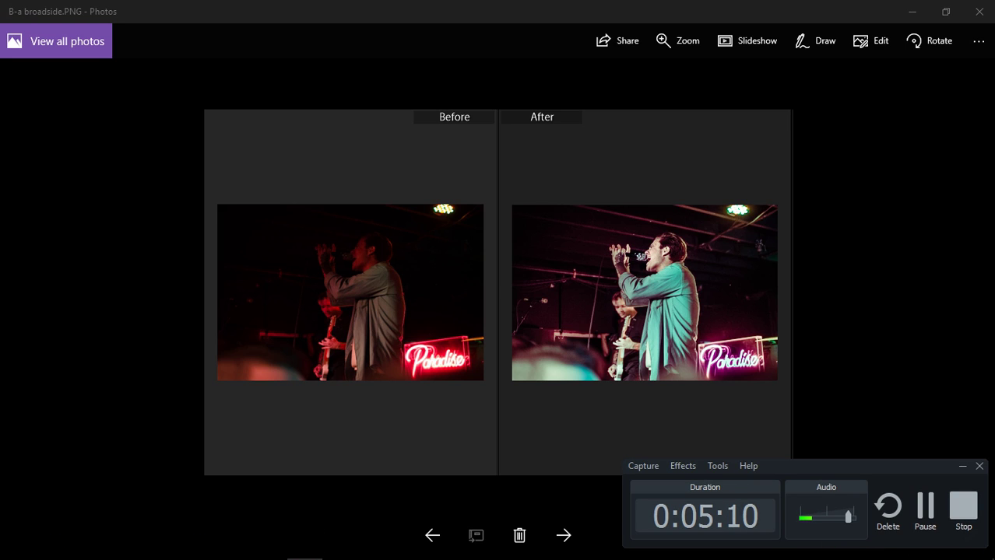